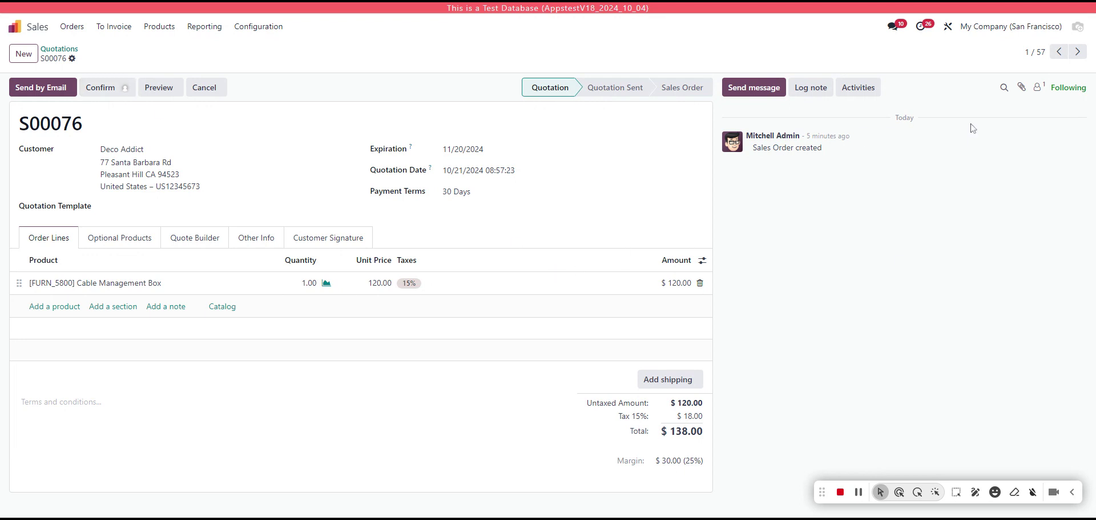
- Open Studio on the quotation form and select the Confirm button to reach its approval properties
left_click(948, 28)
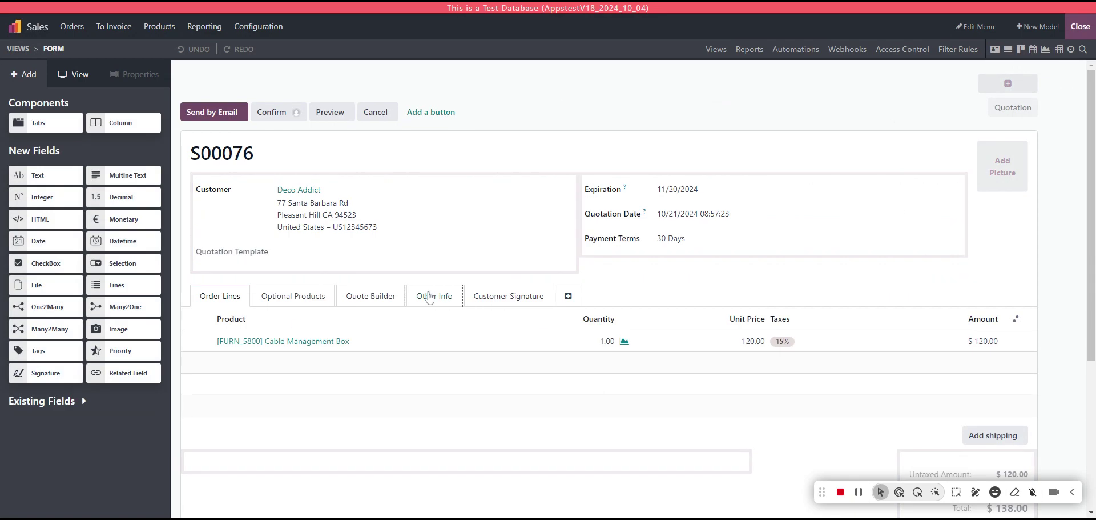
left_click(288, 113)
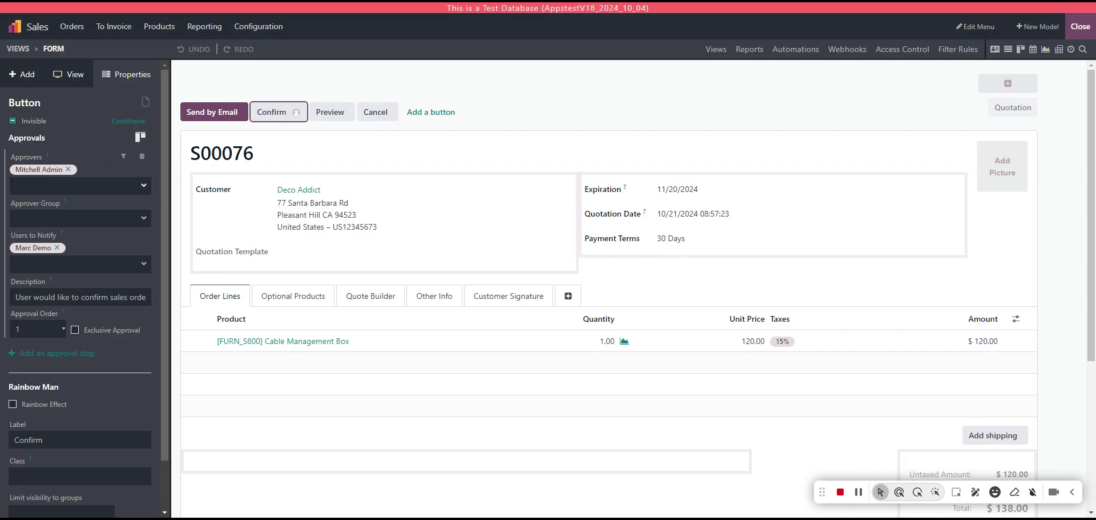
left_click(80, 218)
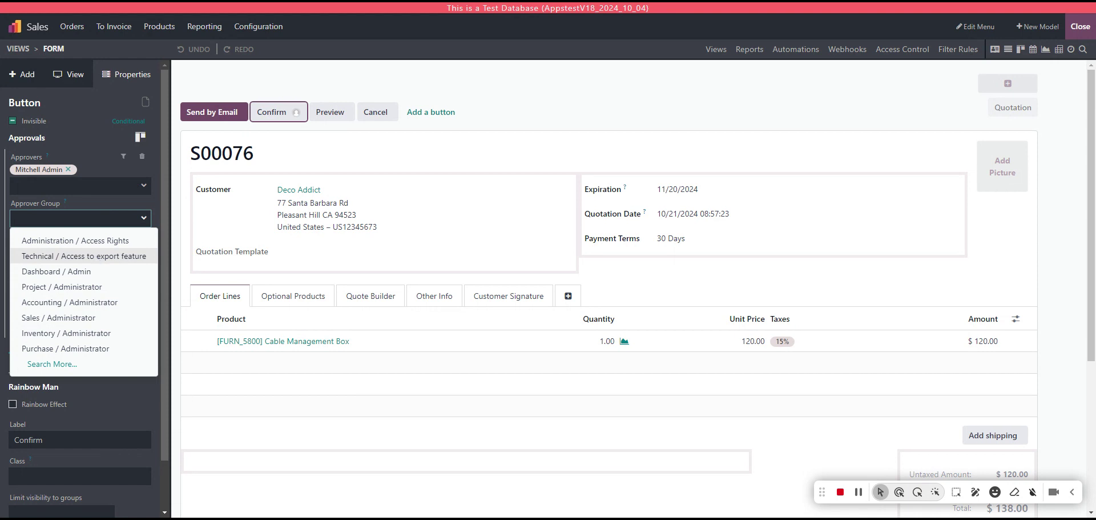
left_click(152, 202)
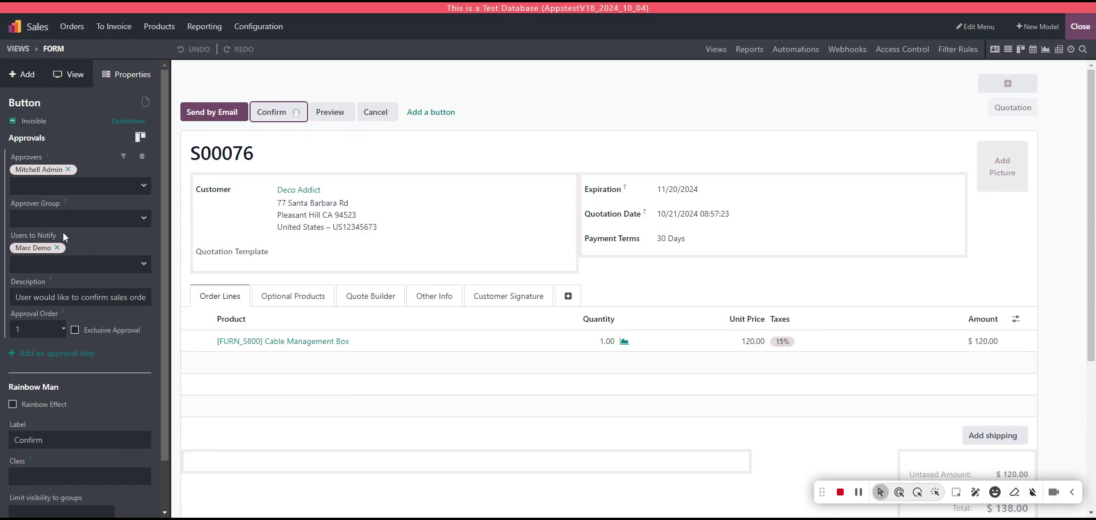
mouse_move(63, 233)
scroll(166, 240, "down", 1)
scroll(113, 265, "up", 1)
left_click(137, 297)
double_click(64, 297)
key("Home")
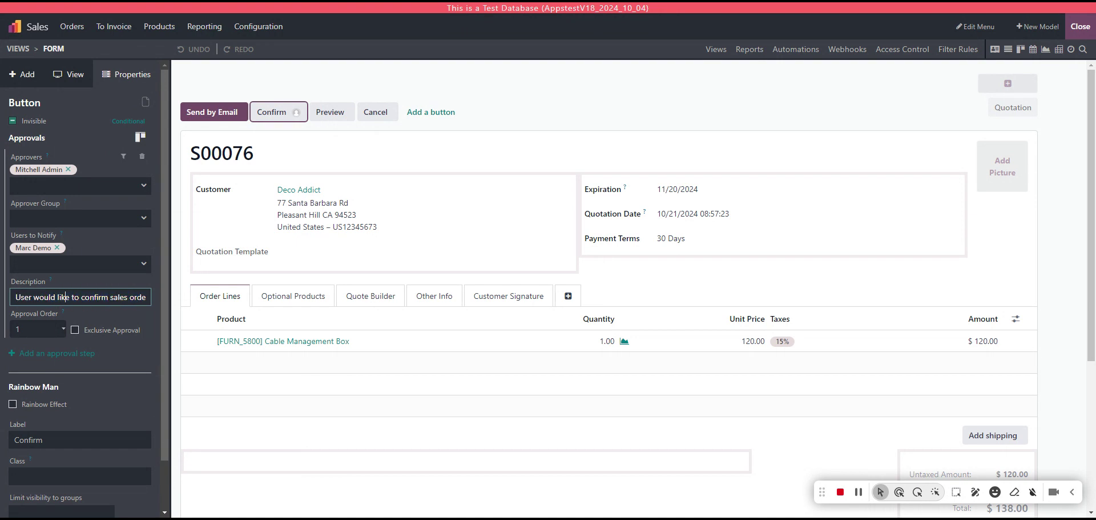
key("shift+End")
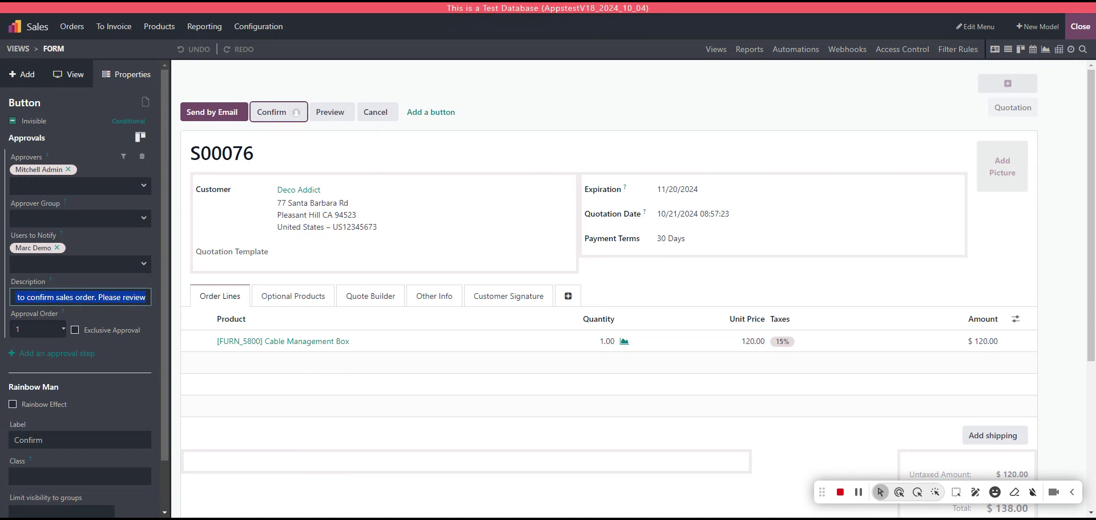
key("End")
scroll(158, 296, "down", 1)
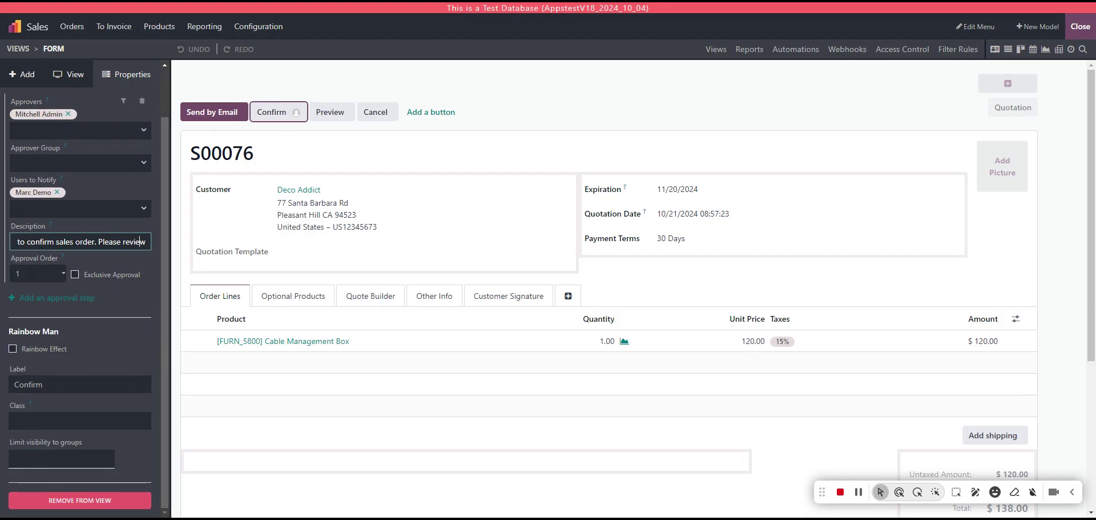
scroll(142, 320, "up", 1)
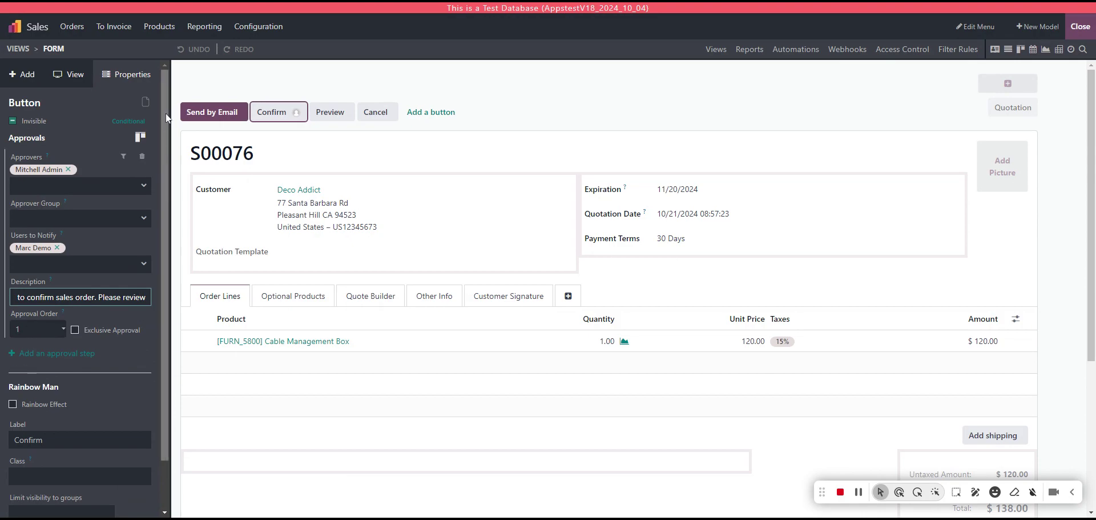
- Close Studio, log out of the admin account and sign in as the demo user
left_click(1079, 27)
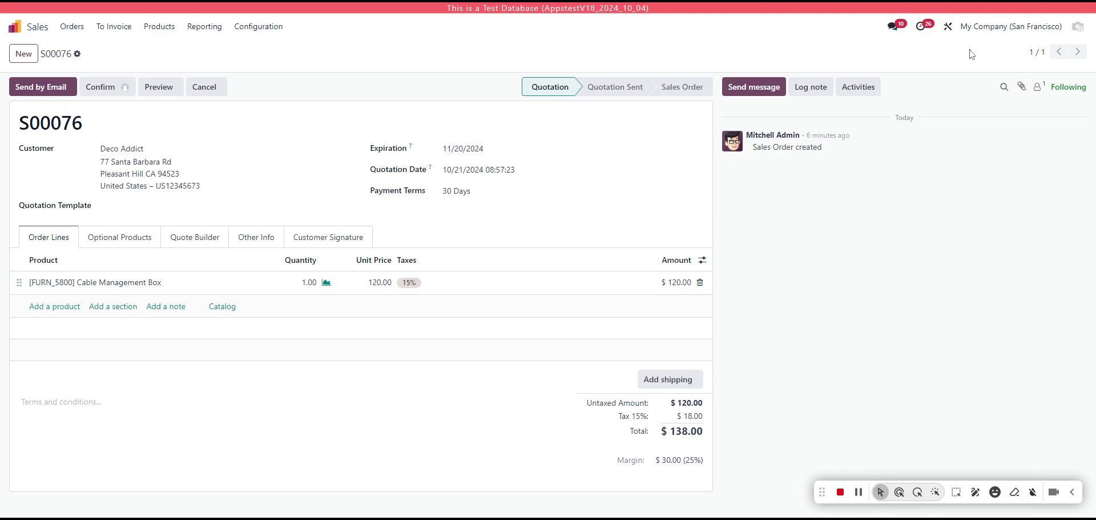
left_click(1079, 27)
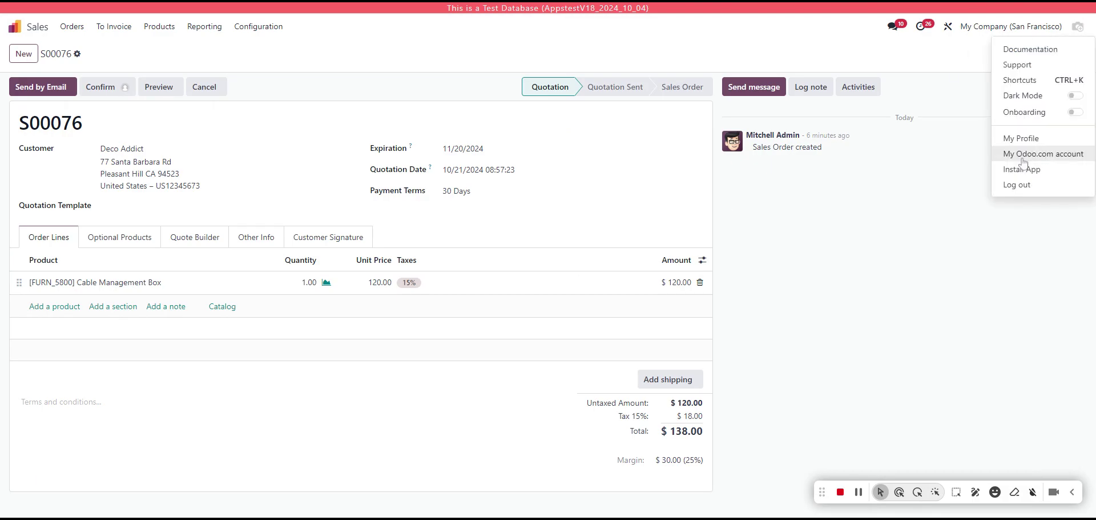
left_click(1026, 185)
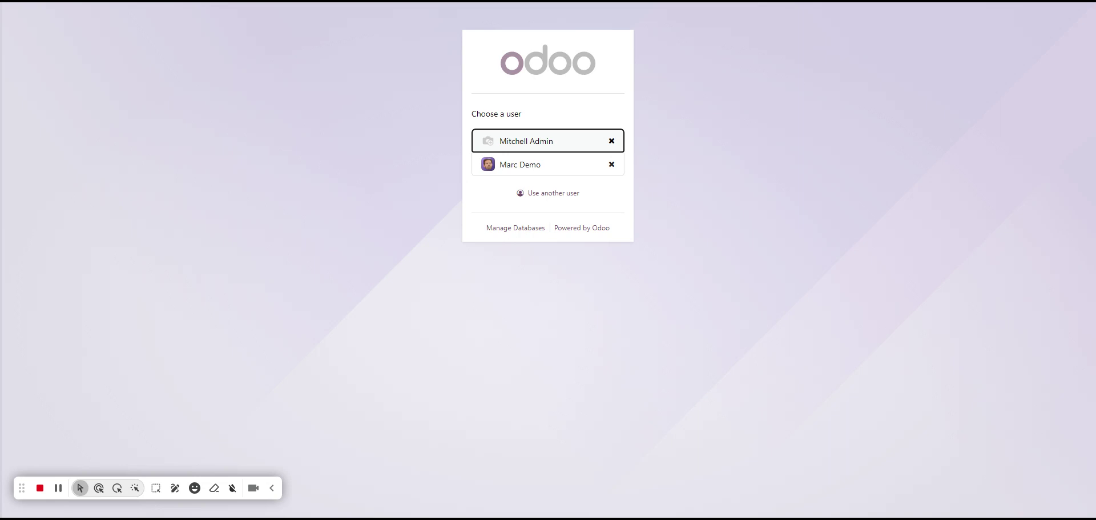
left_click(540, 148)
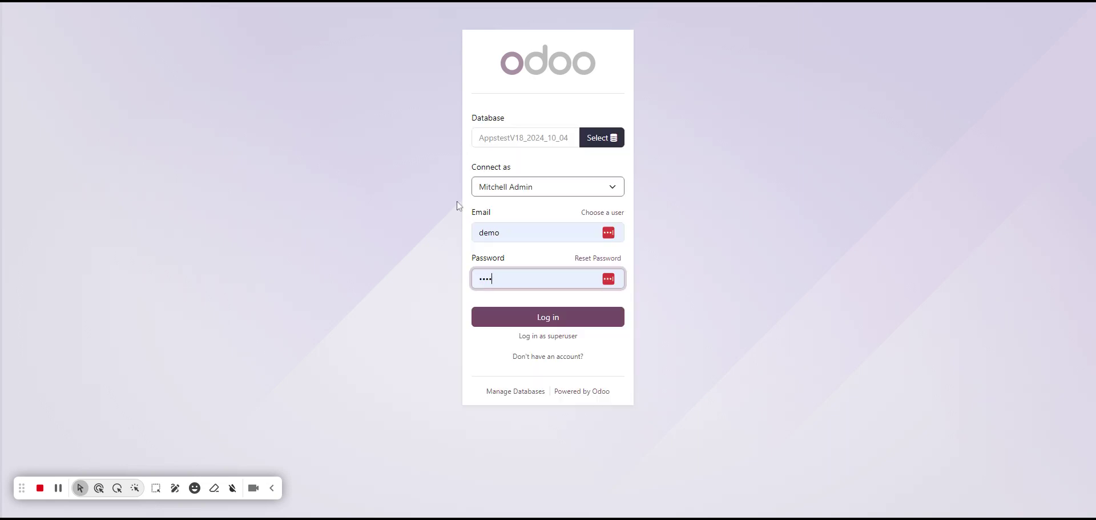
left_click(516, 317)
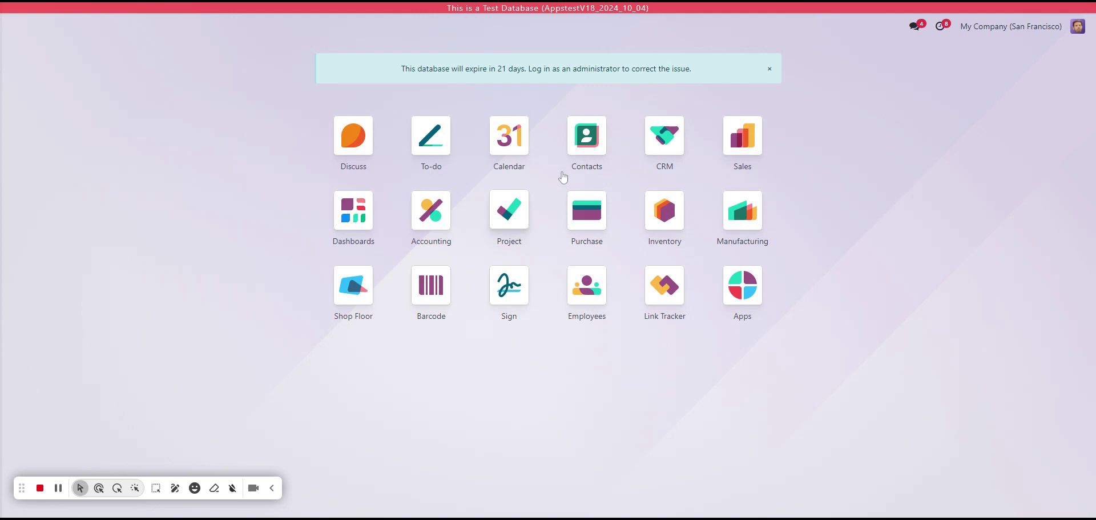
- Open quotation S00077 in the Sales app
left_click(1089, 28)
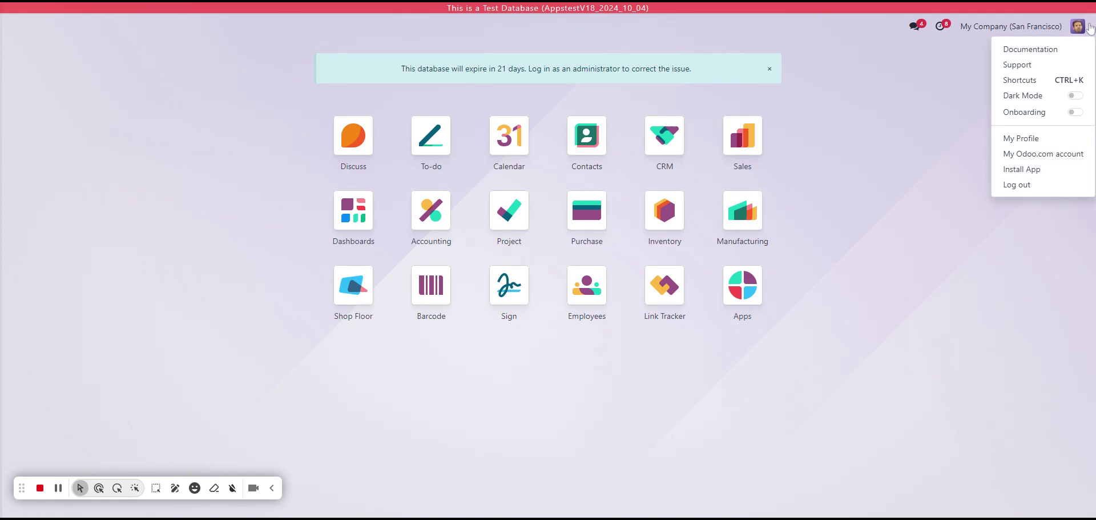
left_click(1089, 28)
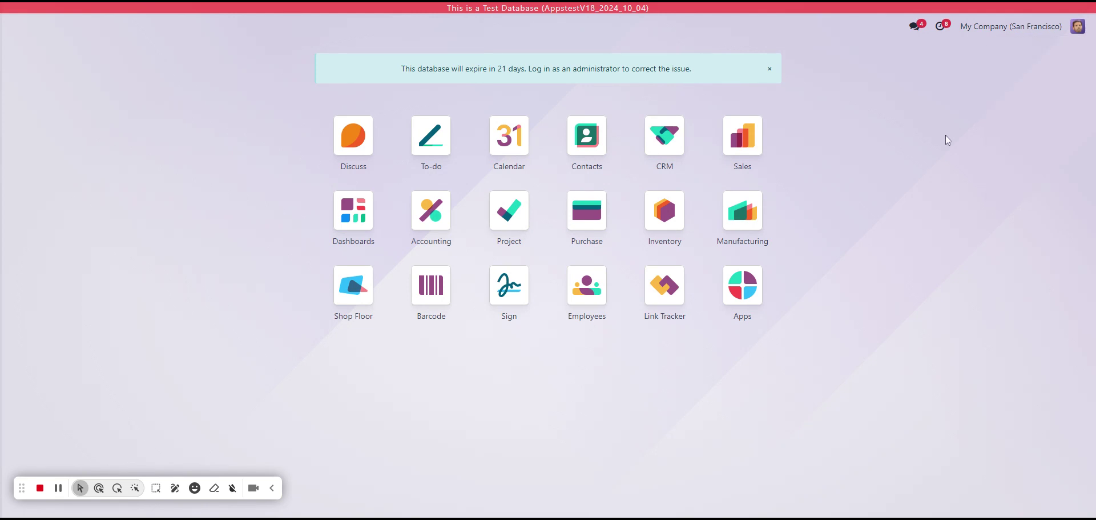
left_click(756, 153)
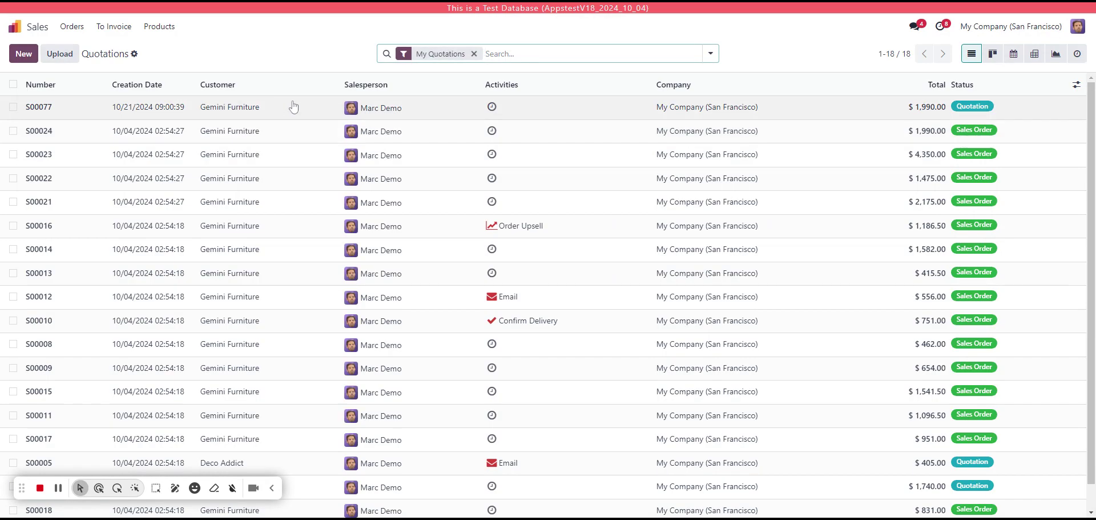
left_click(449, 107)
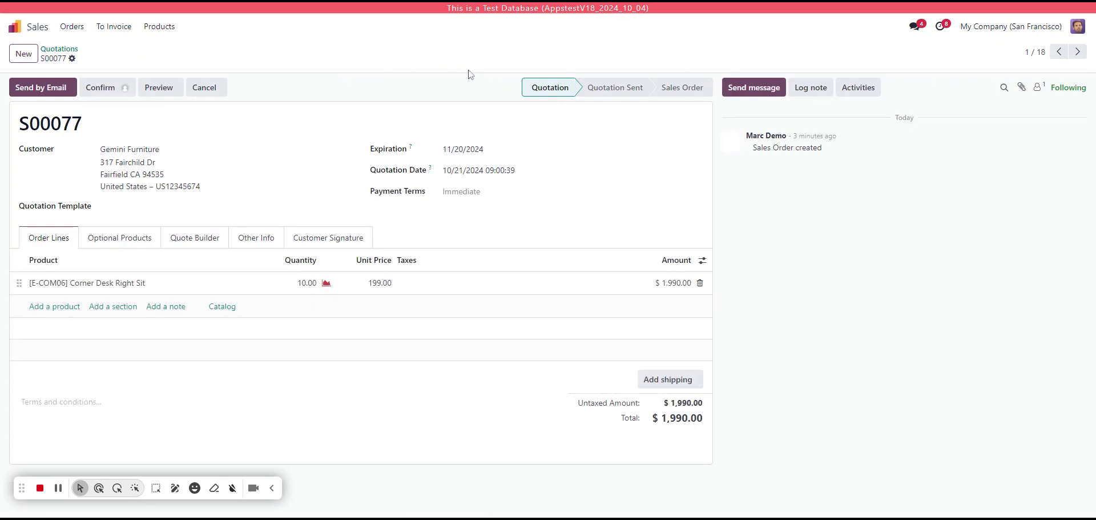
- Duplicate S00077 as S00078 and confirm it, triggering the Grant Approval activity
left_click(72, 59)
left_click(119, 101)
left_click(102, 89)
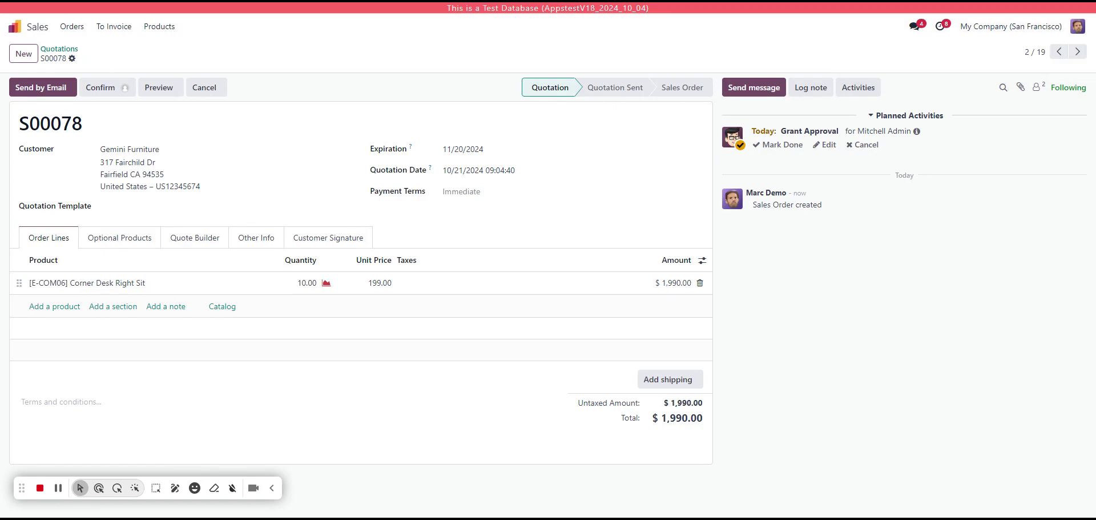
left_click(916, 132)
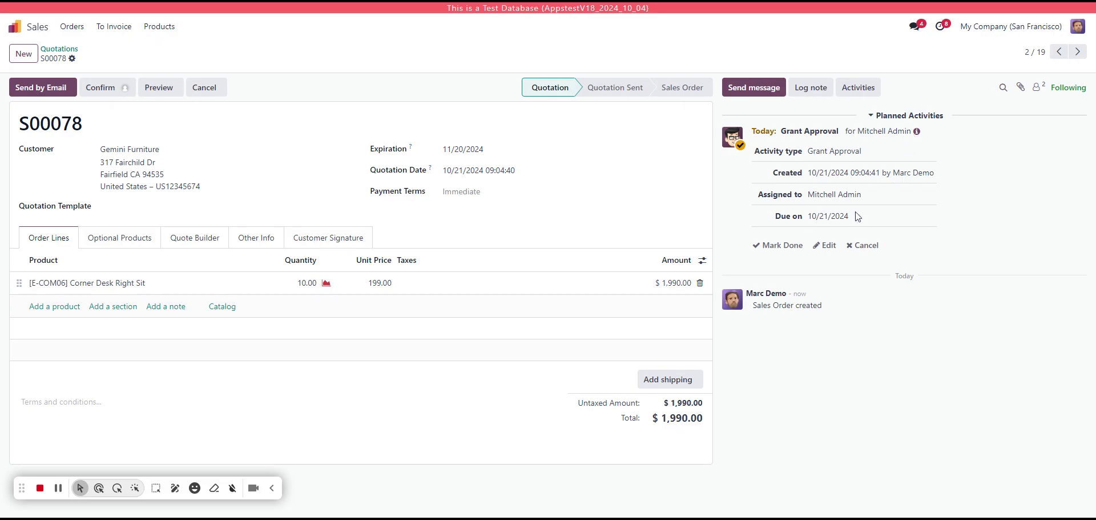
- Log out of the demo user's session and sign in as the administrator
left_click(1078, 26)
left_click(1042, 188)
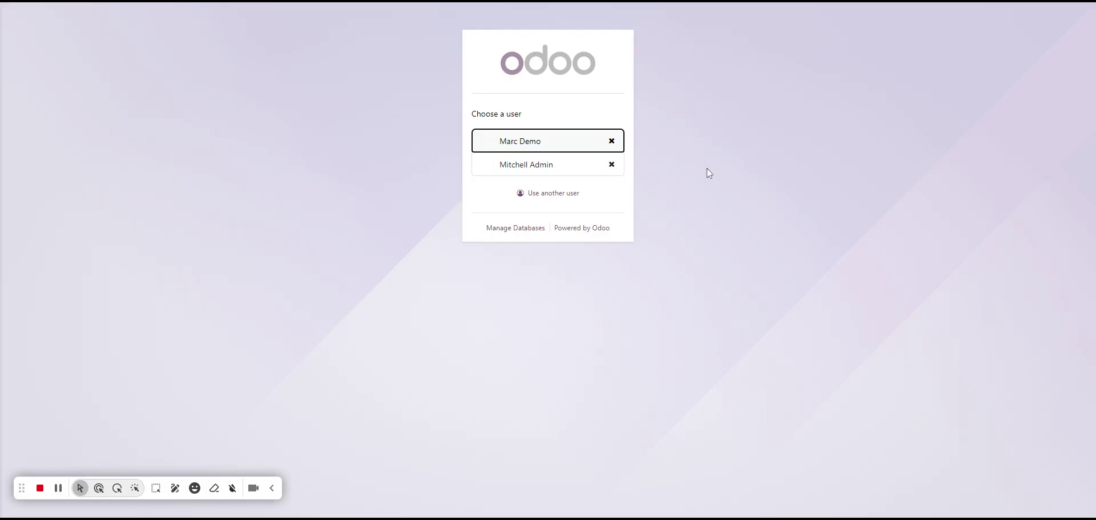
left_click(549, 164)
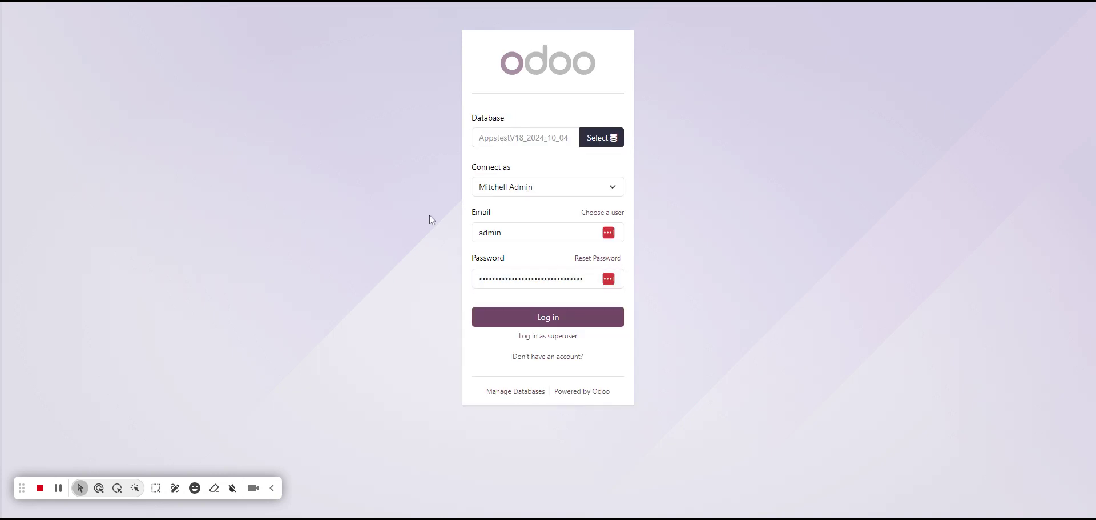
left_click(525, 316)
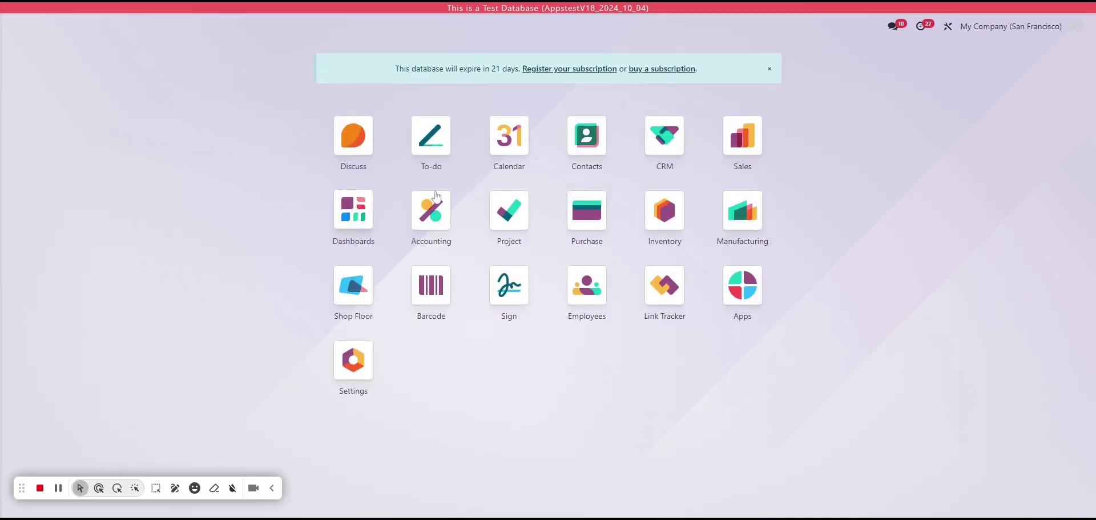
- In Sales, clear the My Quotations filter and list sales orders with late or today activities
left_click(742, 134)
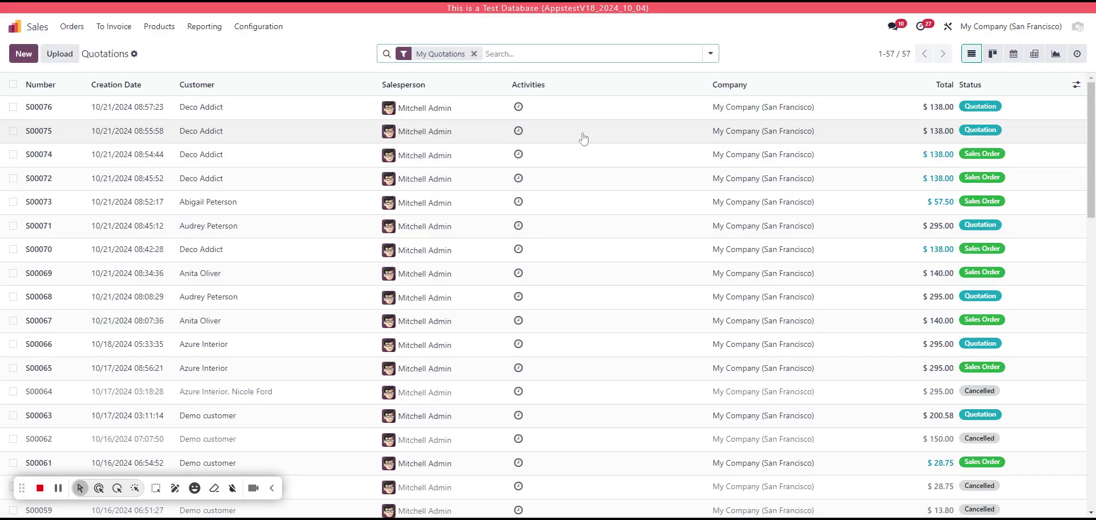
key("BackSpace")
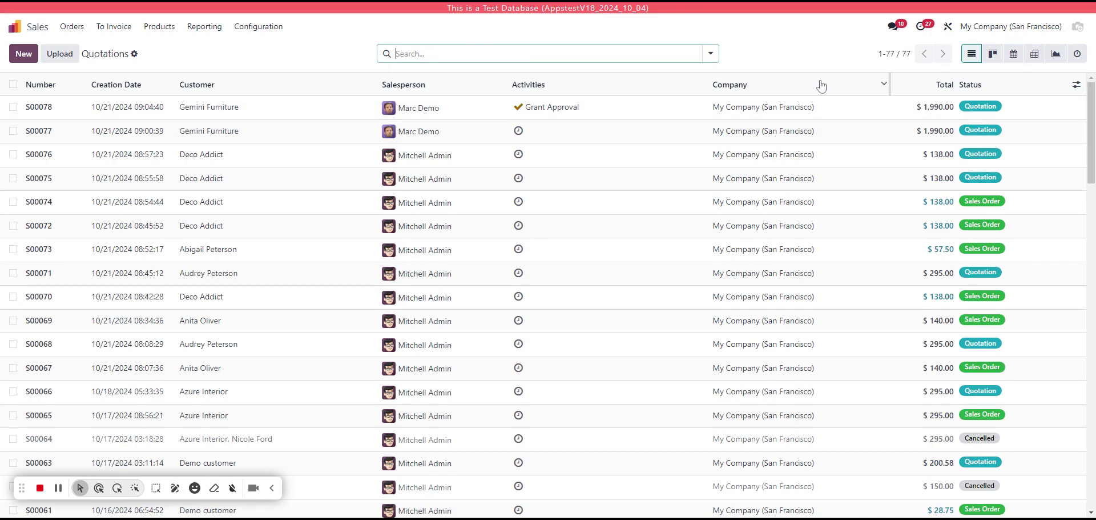
left_click(921, 30)
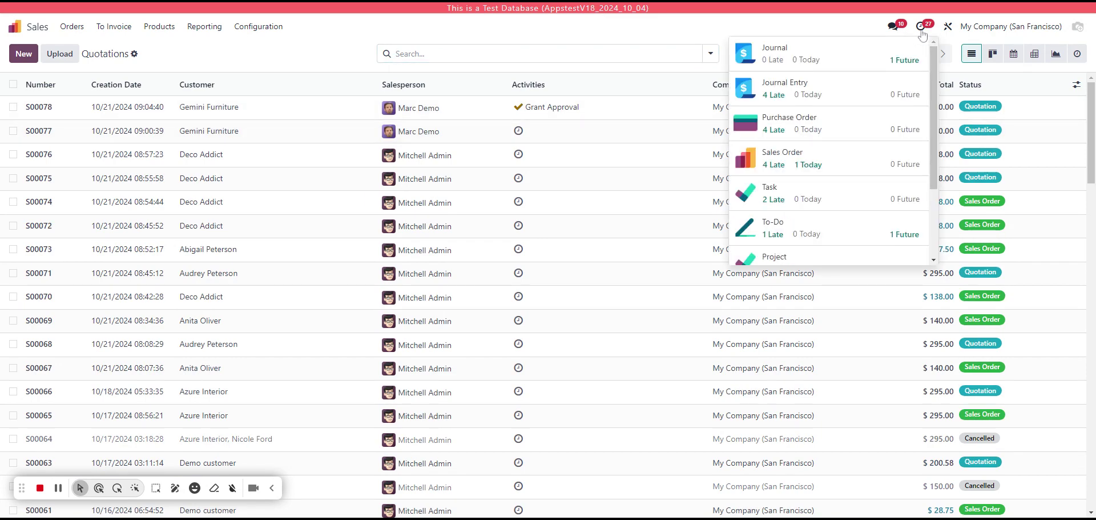
left_click(861, 155)
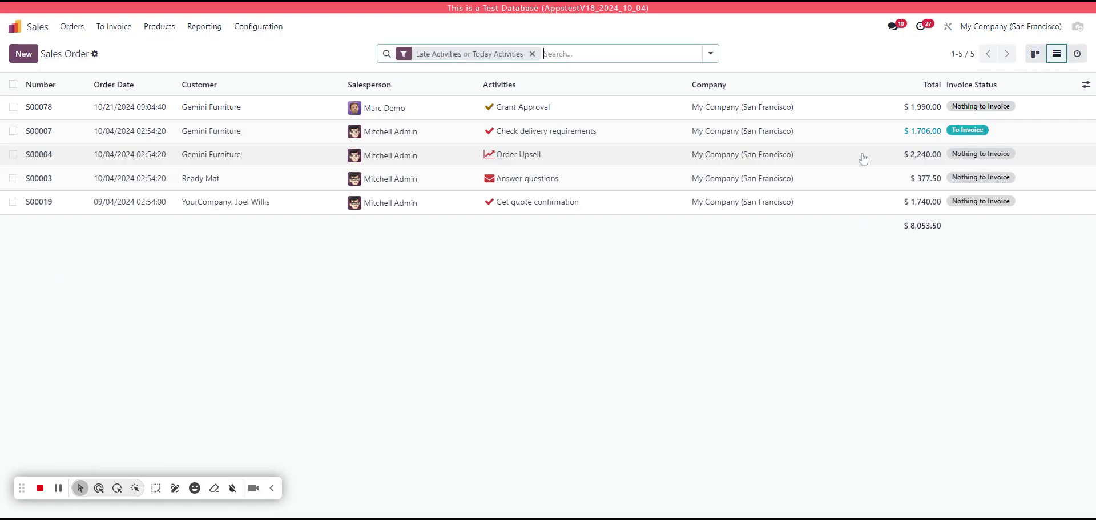
- Mark the Grant Approval activity on quotation S00078 as done
left_click(561, 115)
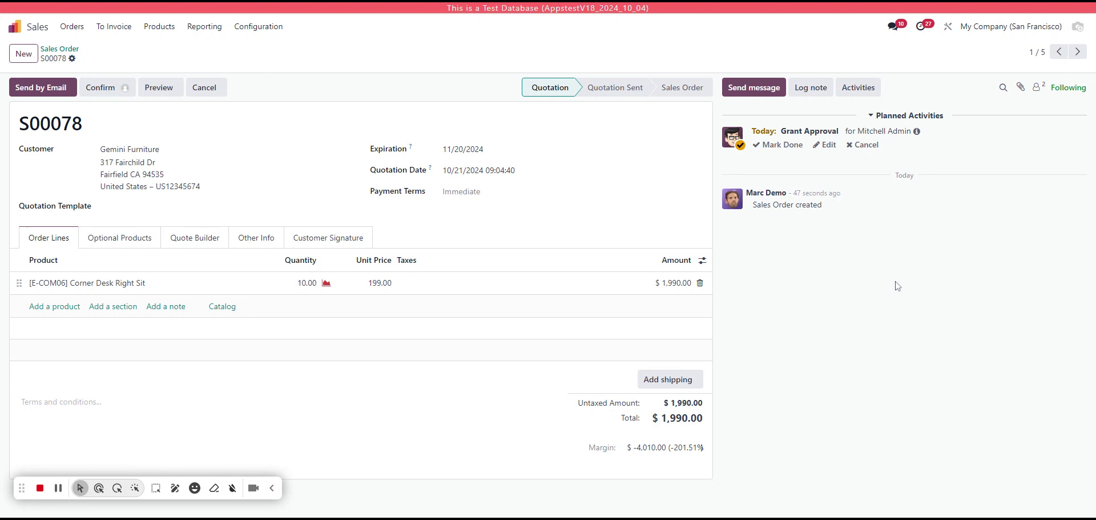
mouse_move(844, 195)
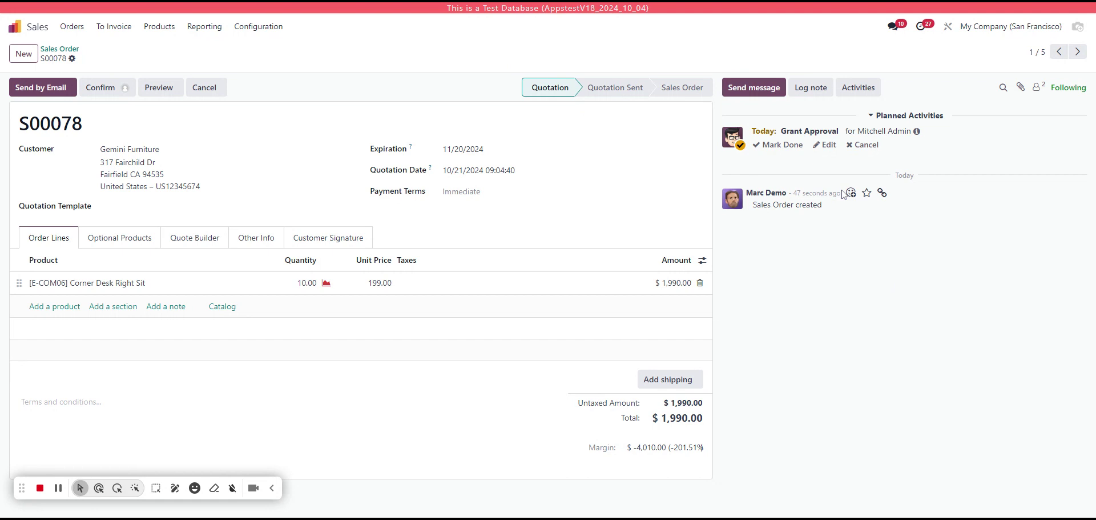
left_click(785, 148)
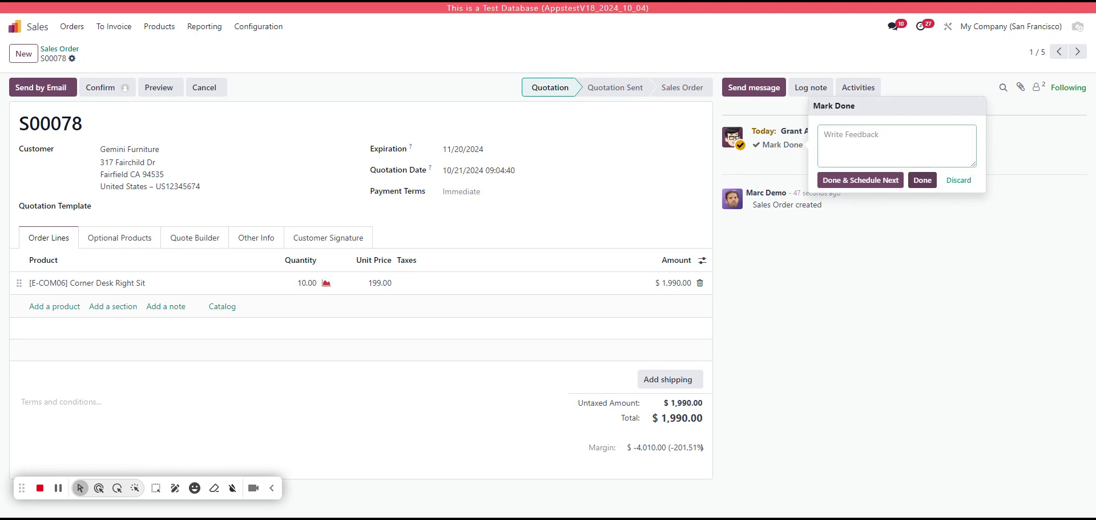
left_click(922, 180)
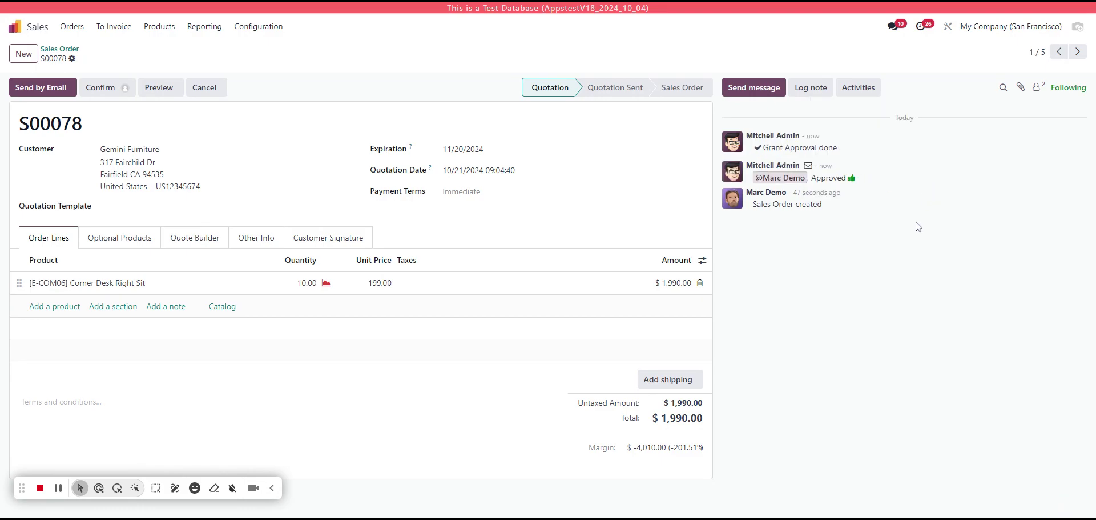
- Log out the administrator, sign in as the demo user with their password, and open Sales
mouse_move(811, 170)
mouse_move(800, 143)
left_click(1079, 26)
left_click(1015, 175)
left_click(557, 160)
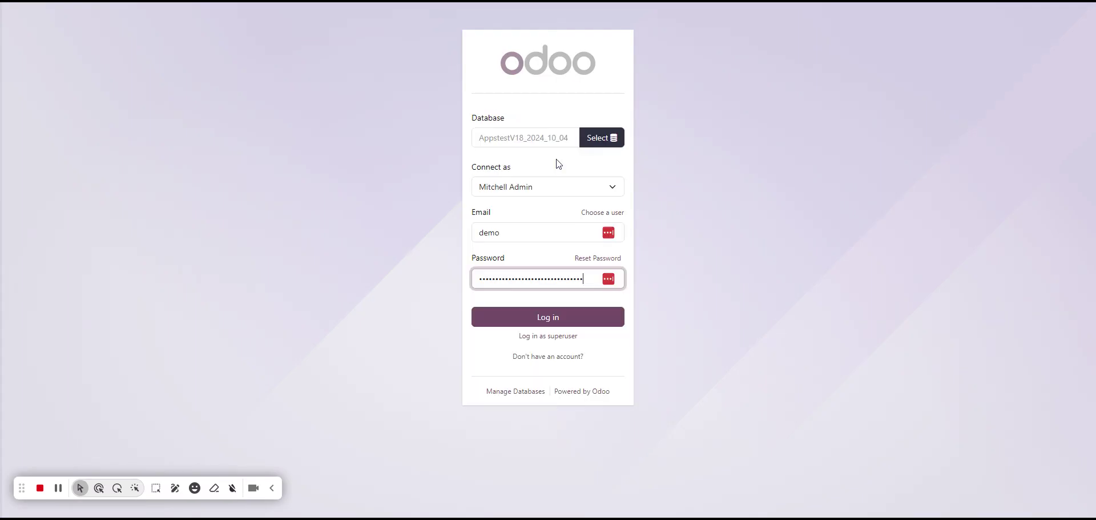
key("Tab")
type("dem")
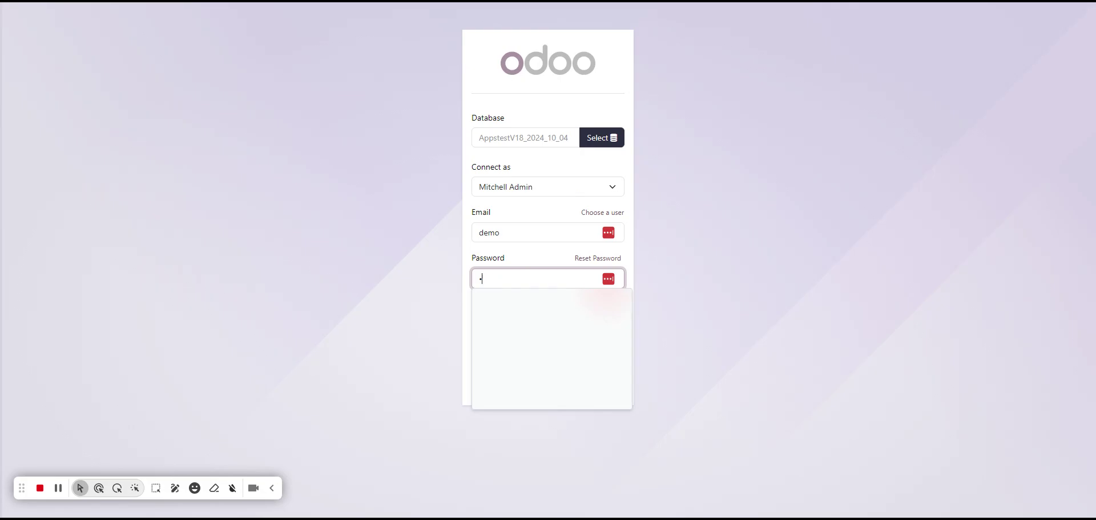
type("o")
key("Return")
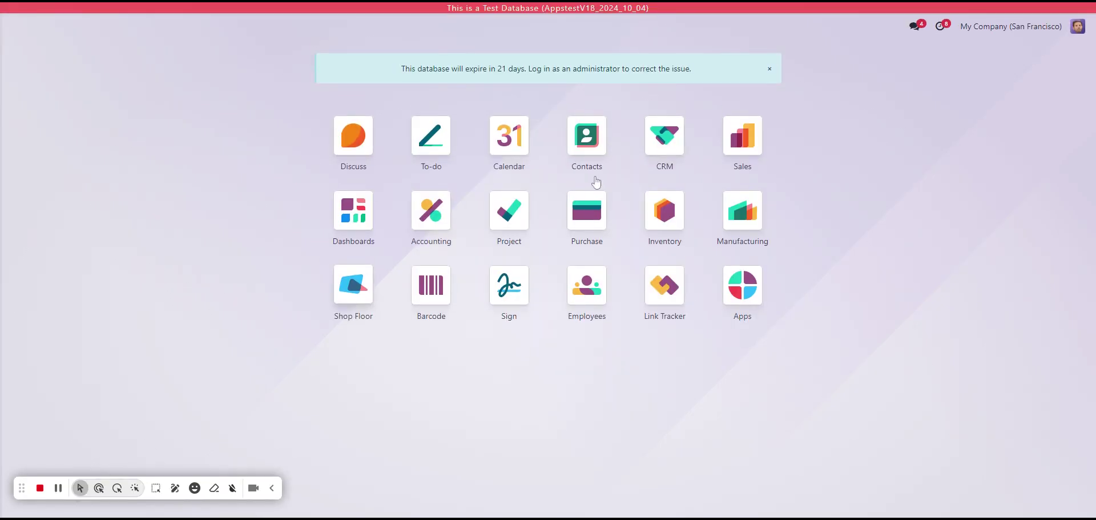
left_click(744, 147)
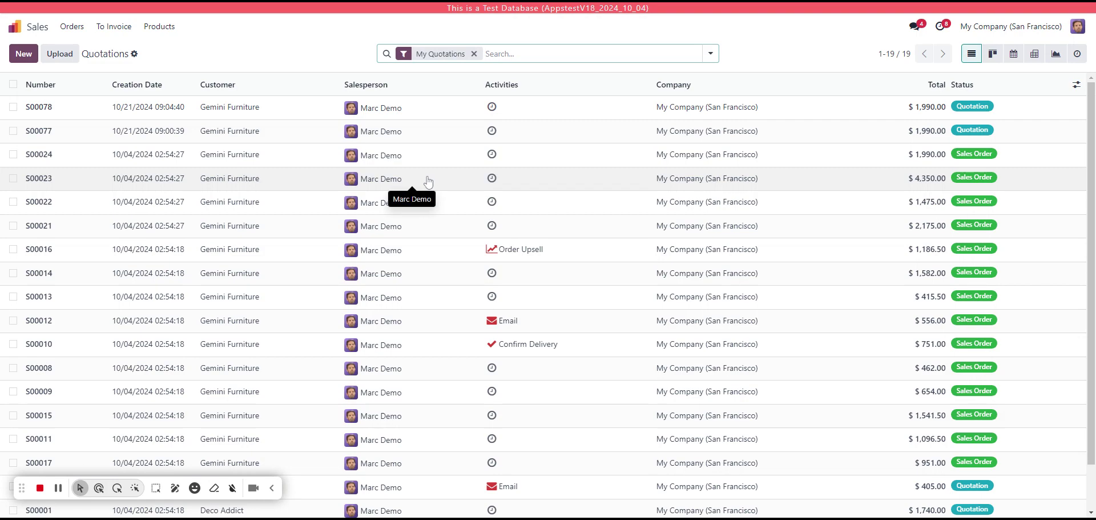
- Check the administrator's approval on S00078, then confirm it as a sales order
left_click(449, 109)
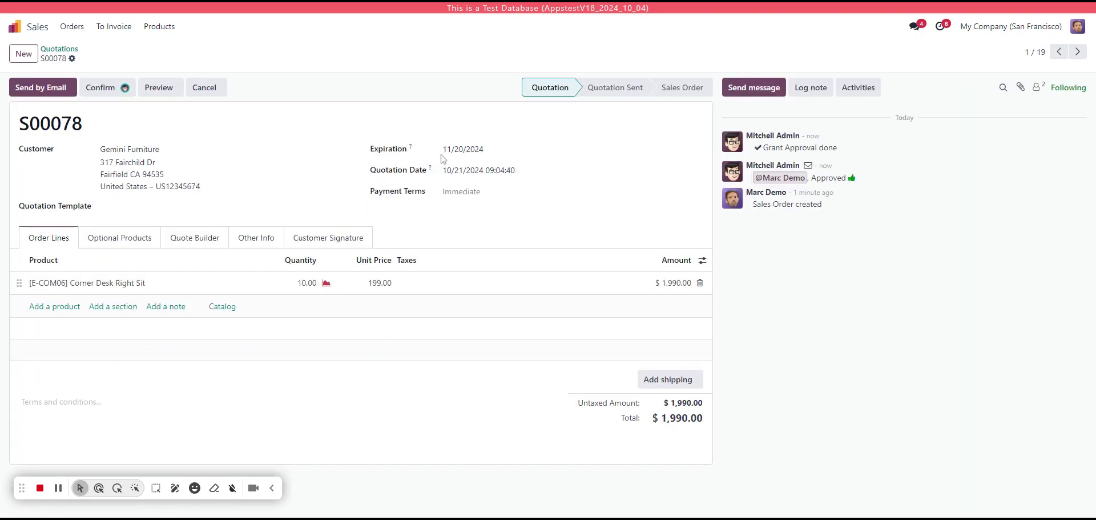
left_click_drag(764, 148, 755, 178)
left_click(437, 187)
left_click(125, 89)
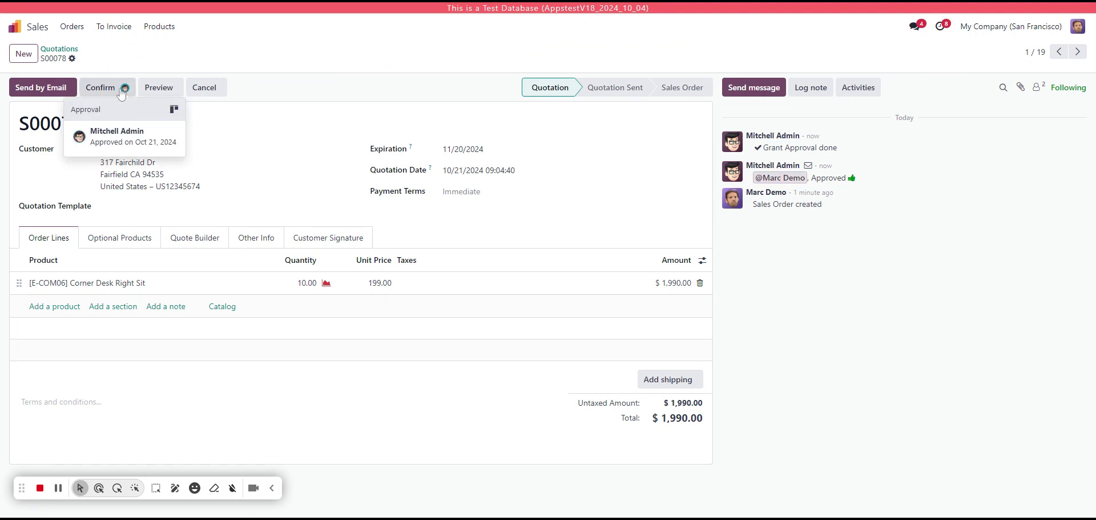
left_click(105, 89)
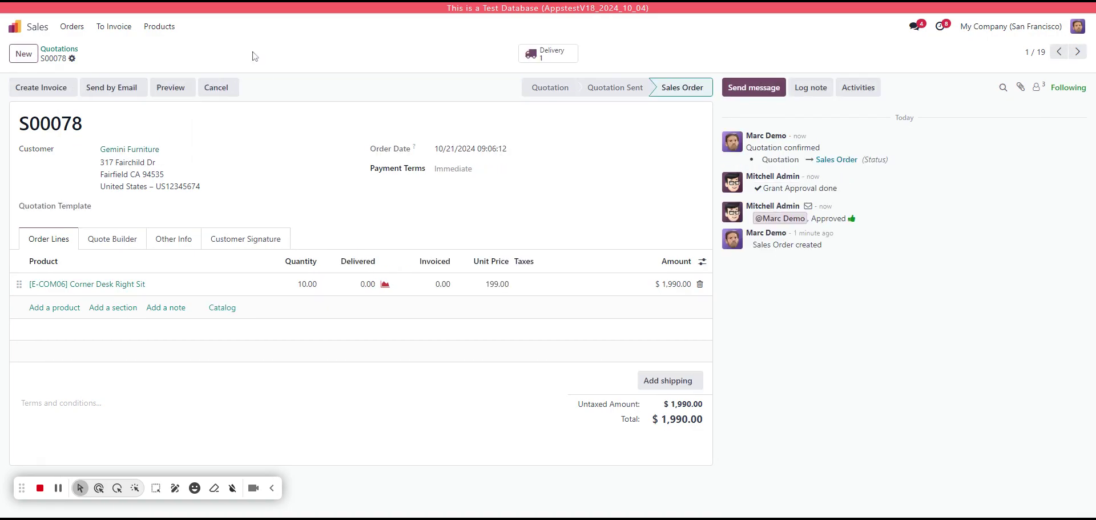